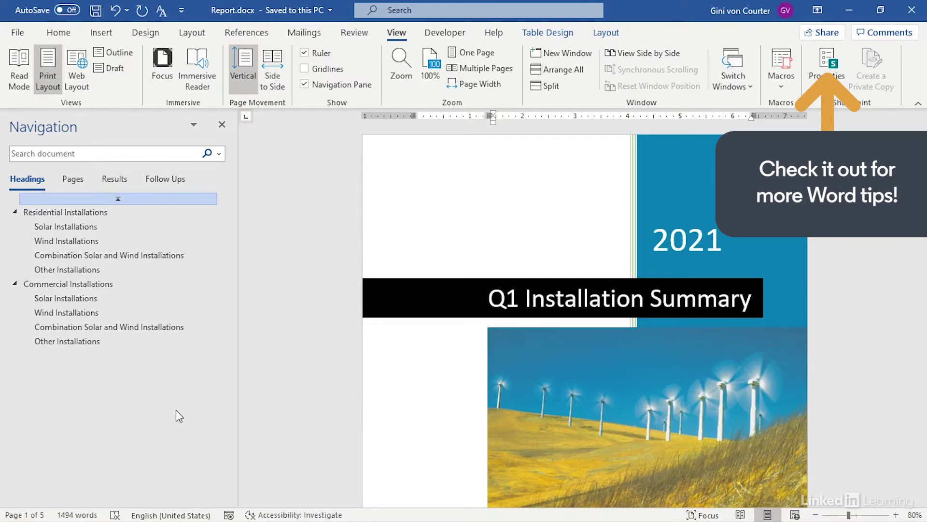
Scroll past the cover and place the cursor at the very top of the Installation Summary page.
scroll(507, 363, down, 1)
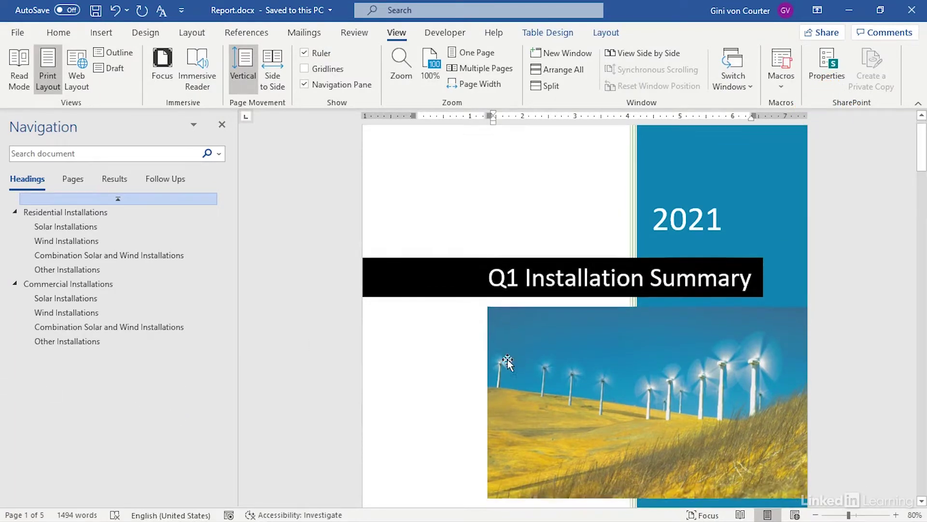
scroll(507, 362, down, 20)
scroll(509, 360, up, 10)
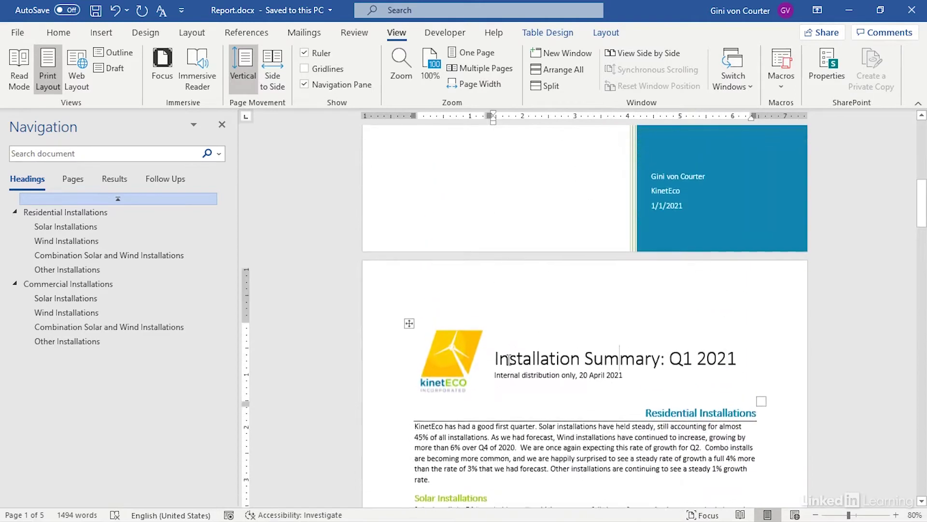
scroll(508, 360, up, 1)
click(448, 302)
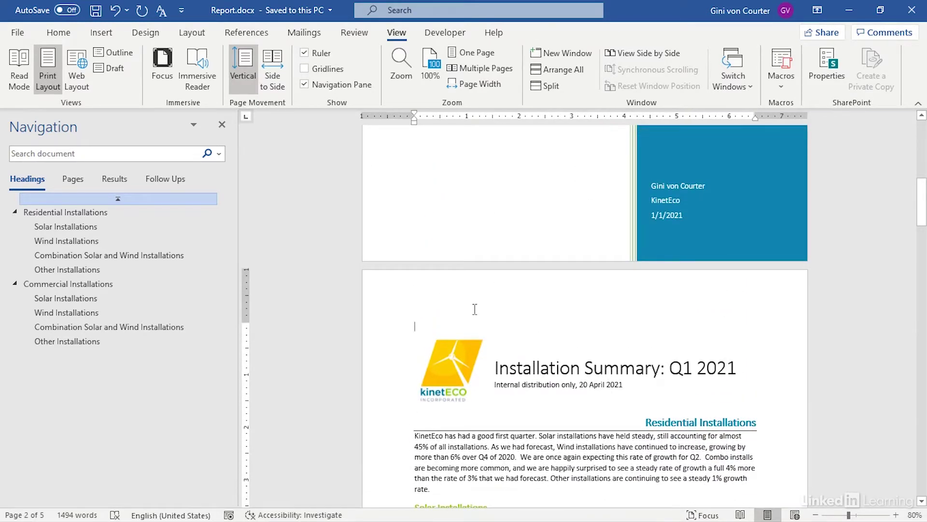
Insert a page break to create a blank page after the cover, and place the cursor on it.
key(ctrl+Return)
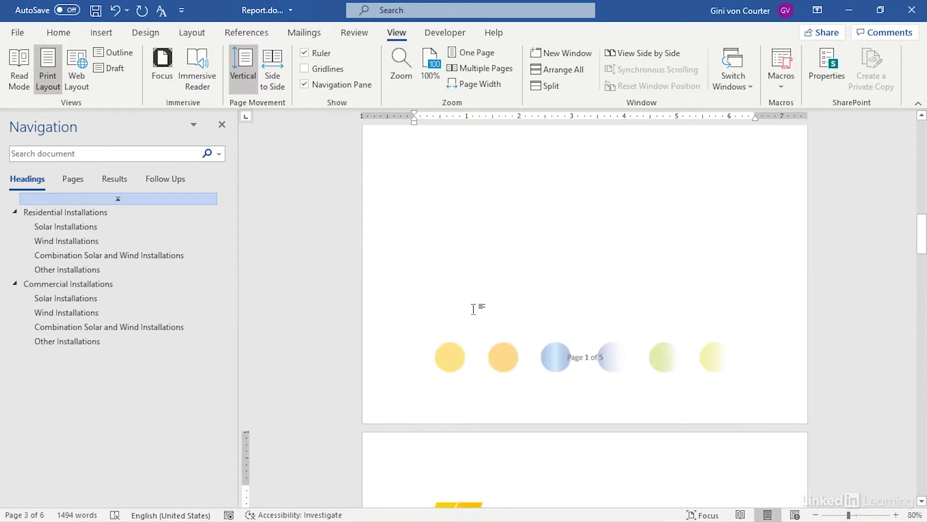
scroll(473, 309, up, 15)
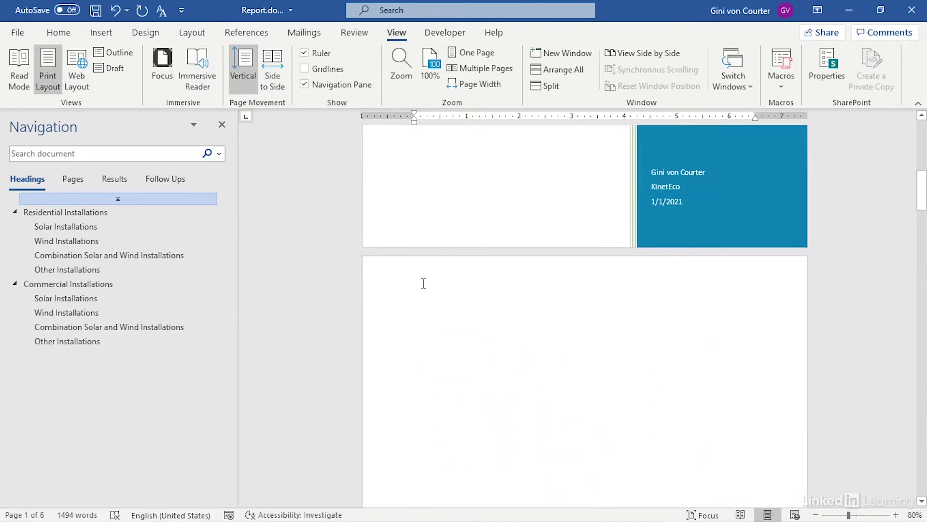
click(551, 365)
Insert the Automatic Table 1 Contents table on the new blank page.
click(246, 32)
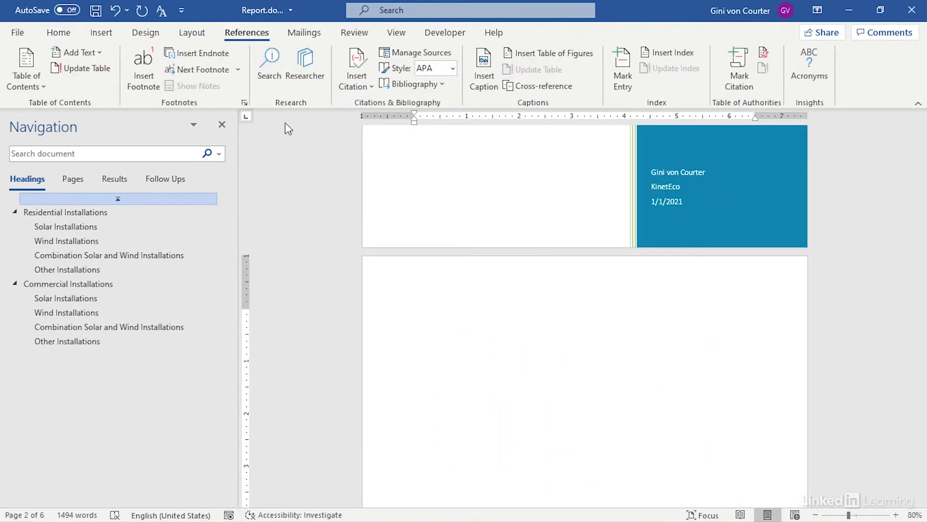
click(41, 85)
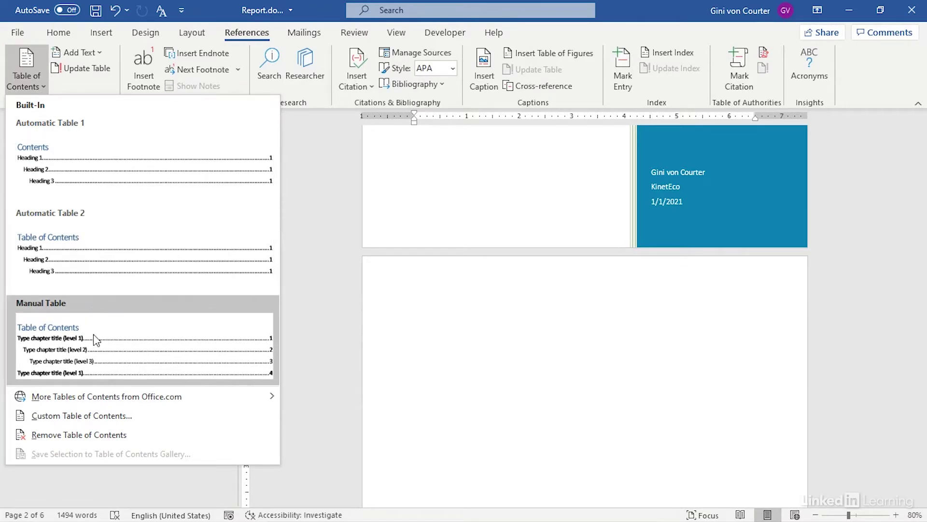
click(68, 155)
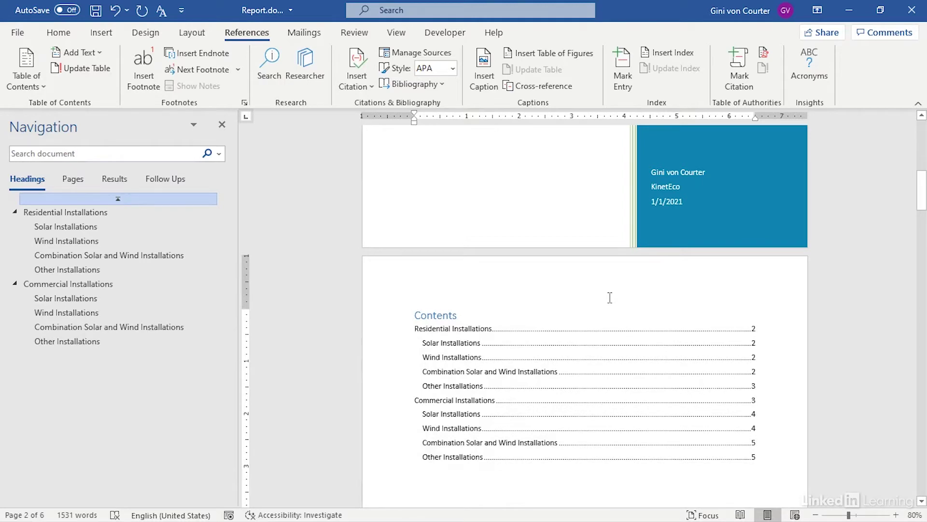
scroll(555, 358, down, 5)
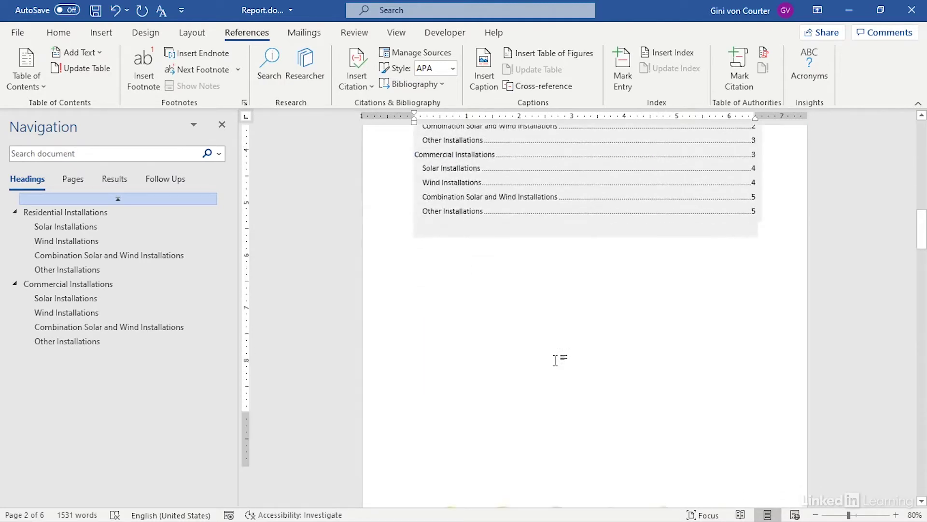
scroll(555, 360, down, 5)
drag(913, 253, 922, 344)
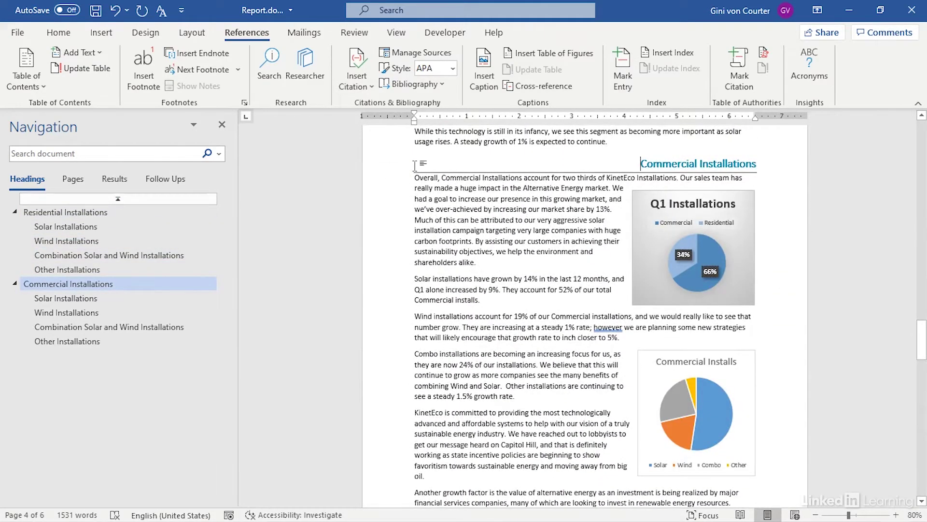
scroll(592, 216, up, 5)
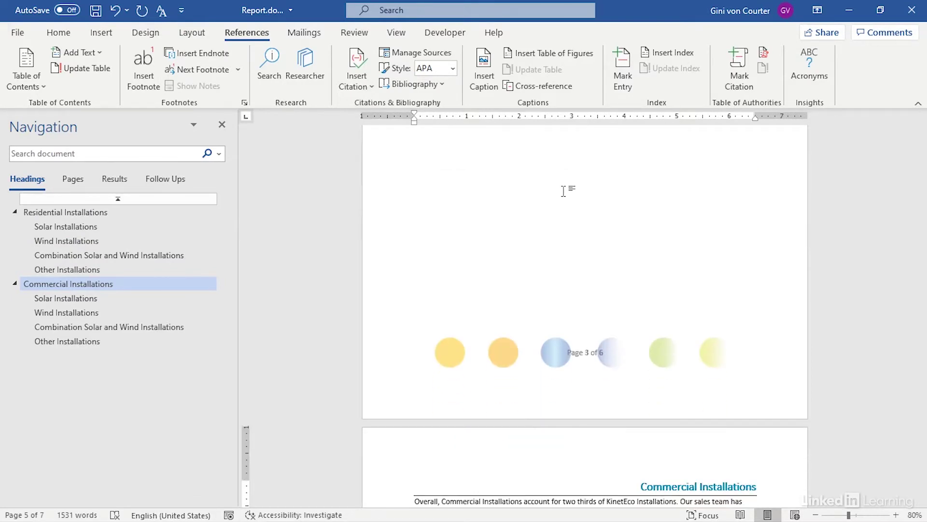
scroll(563, 191, down, 13)
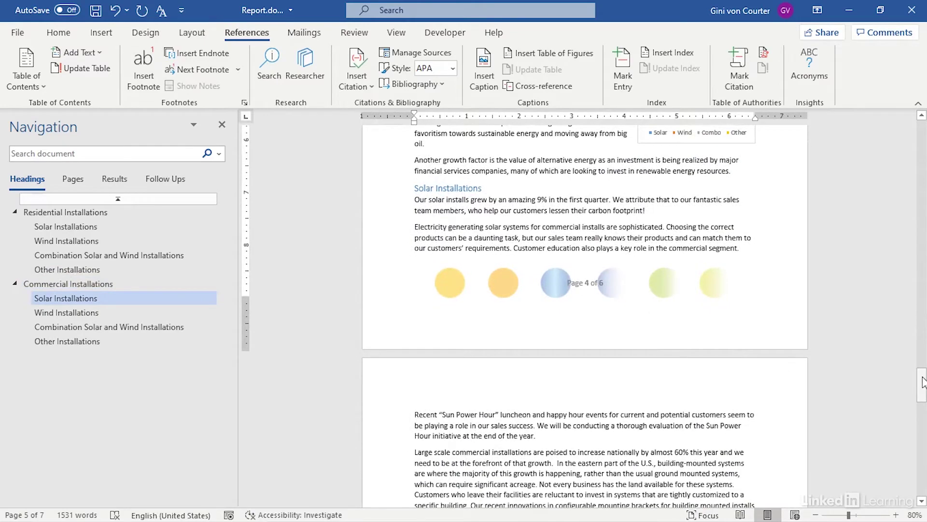
drag(922, 382, 912, 181)
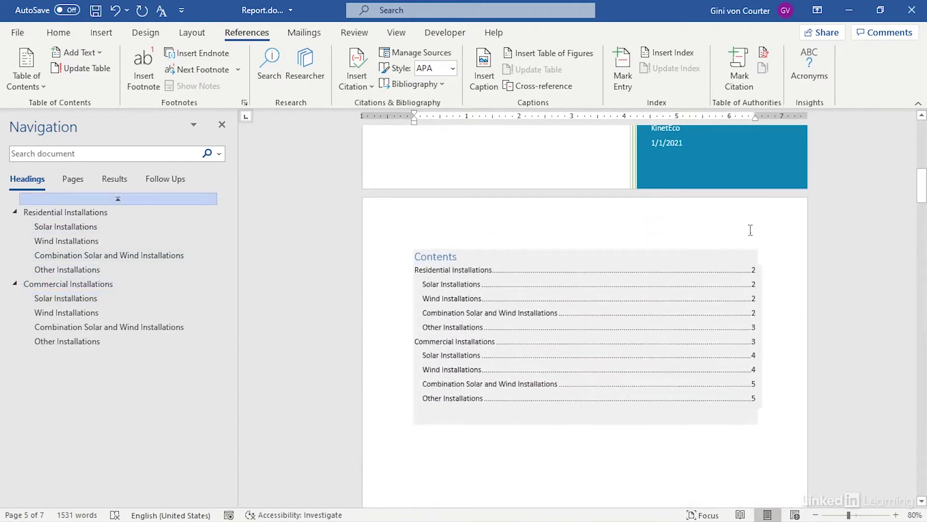
click(497, 256)
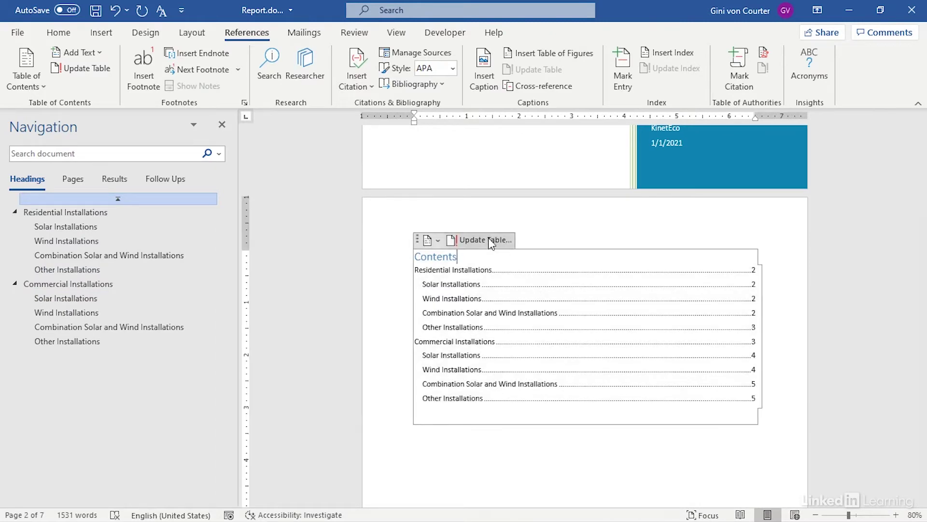
Update the entire Contents table so Residential shows page 2 and Commercial page 4.
click(488, 237)
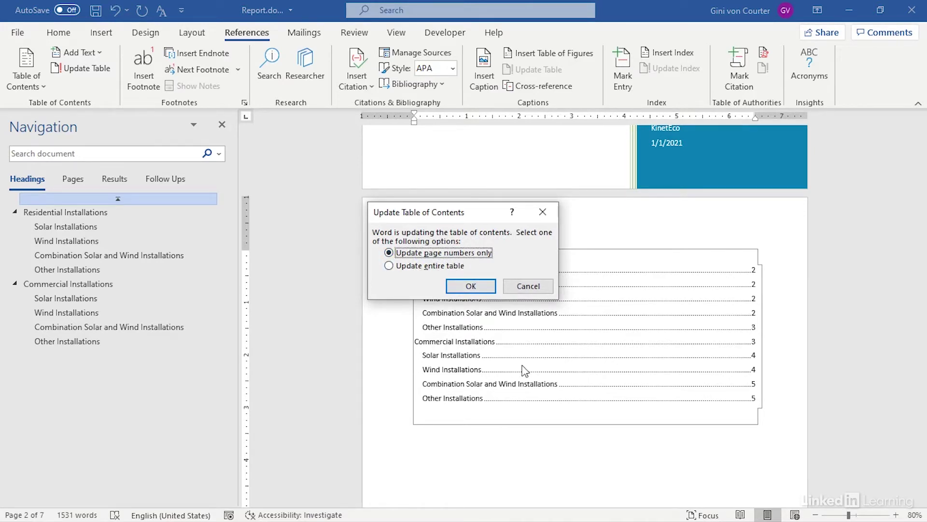
click(409, 267)
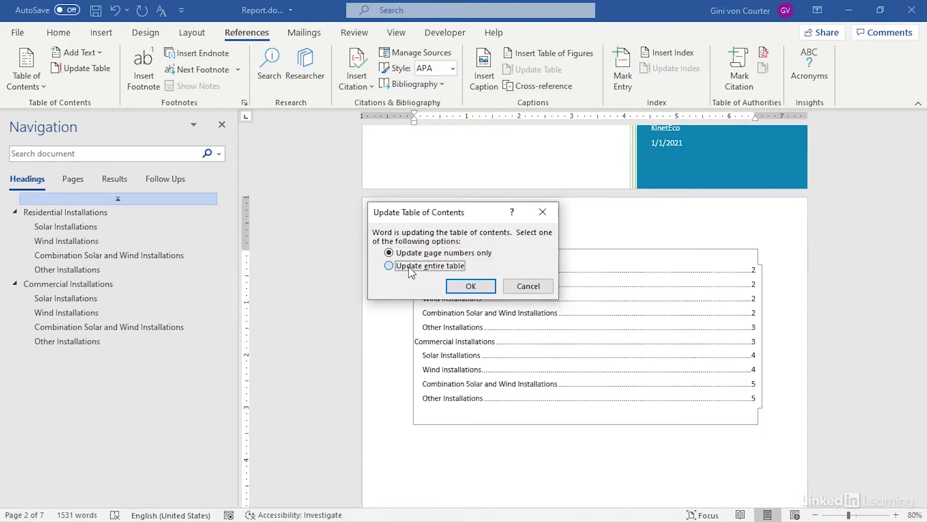
click(457, 285)
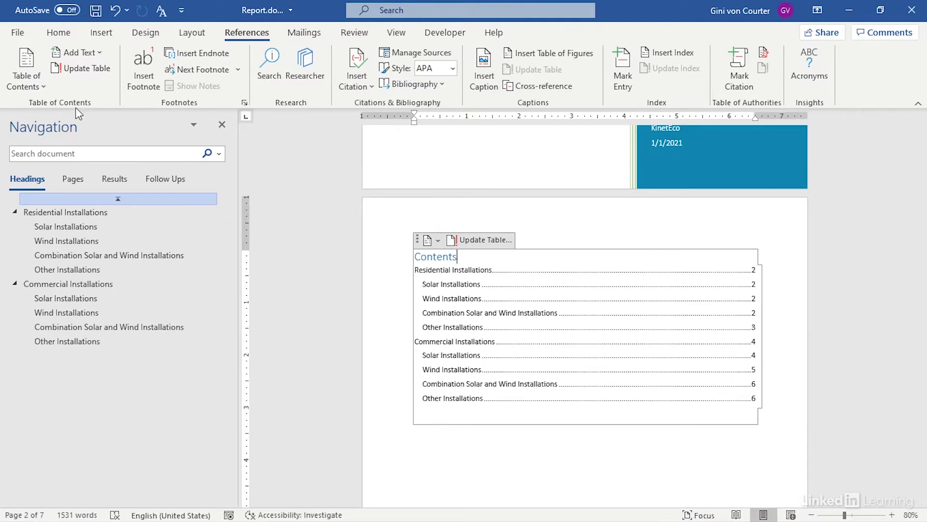
click(45, 92)
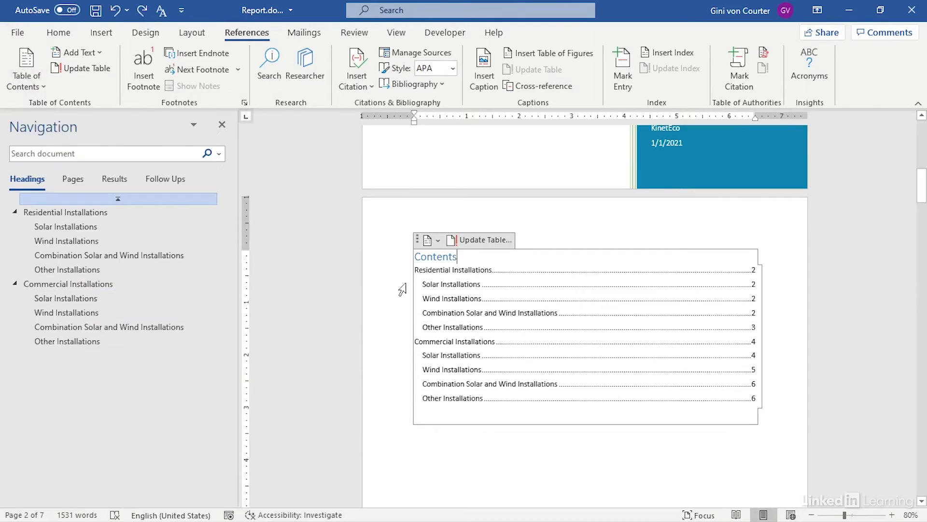
Open the Custom Table of Contents options that map styles to TOC levels.
click(438, 241)
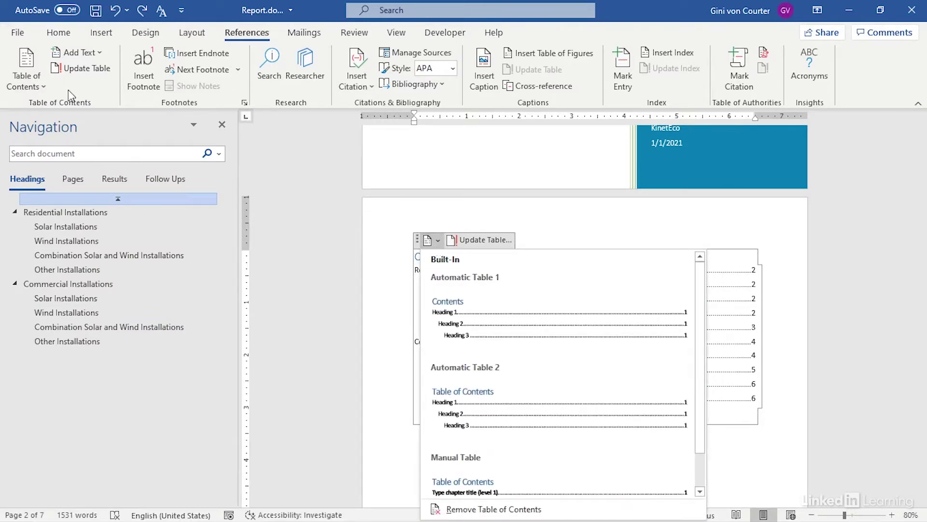
click(44, 87)
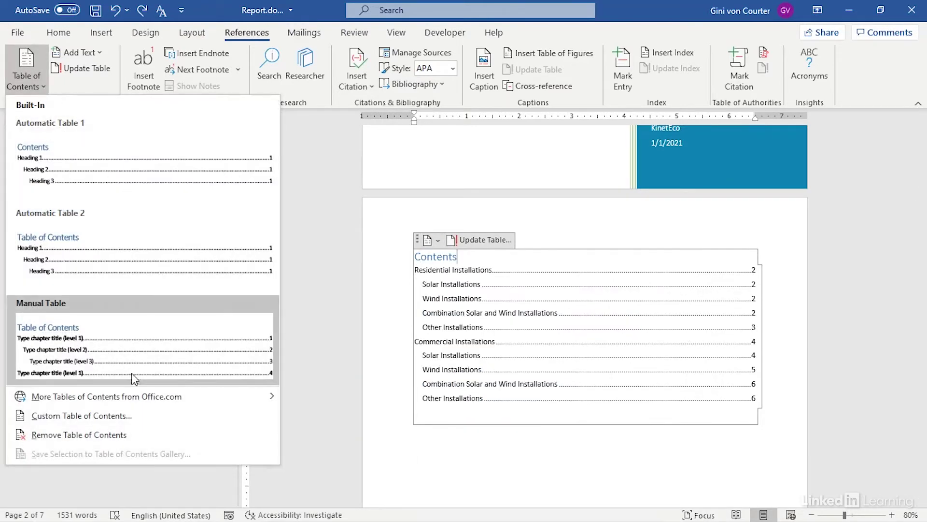
click(123, 416)
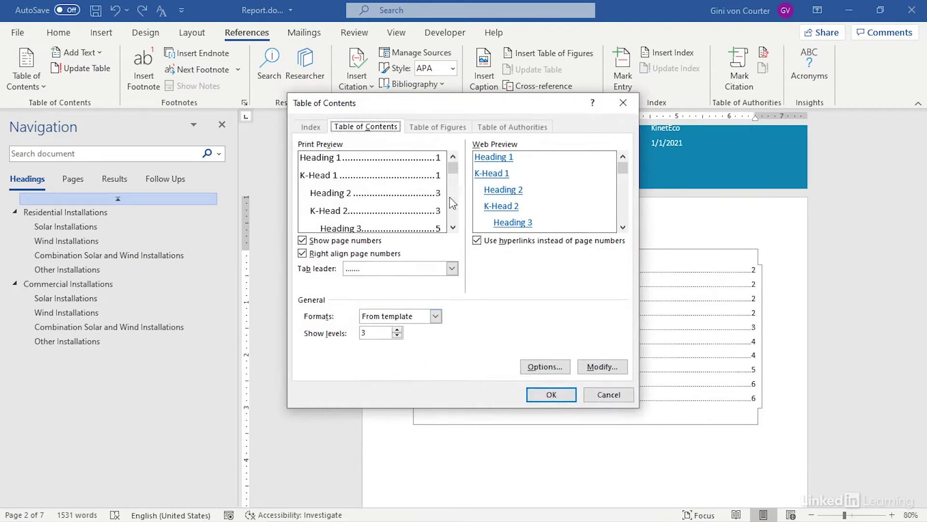
click(545, 366)
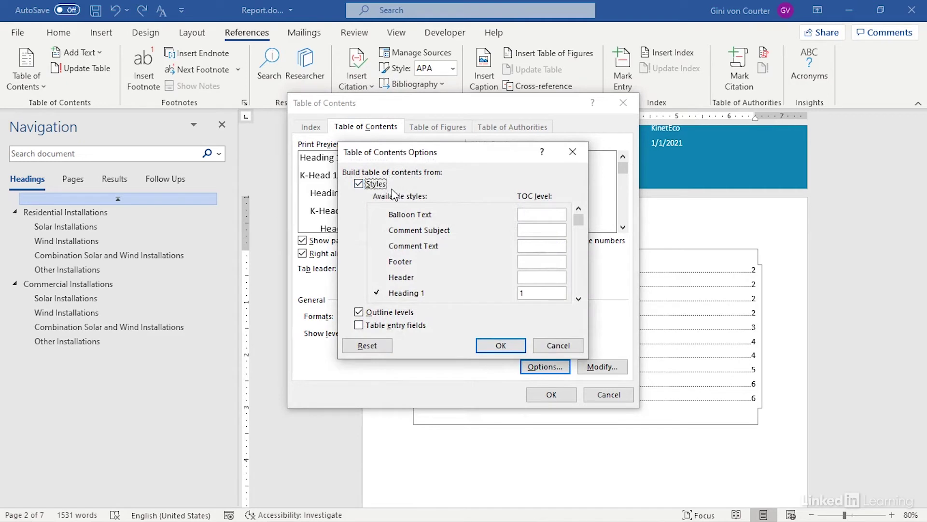
Scroll the available styles list down to the K-Head 1 entry.
click(579, 299)
click(579, 298)
click(578, 298)
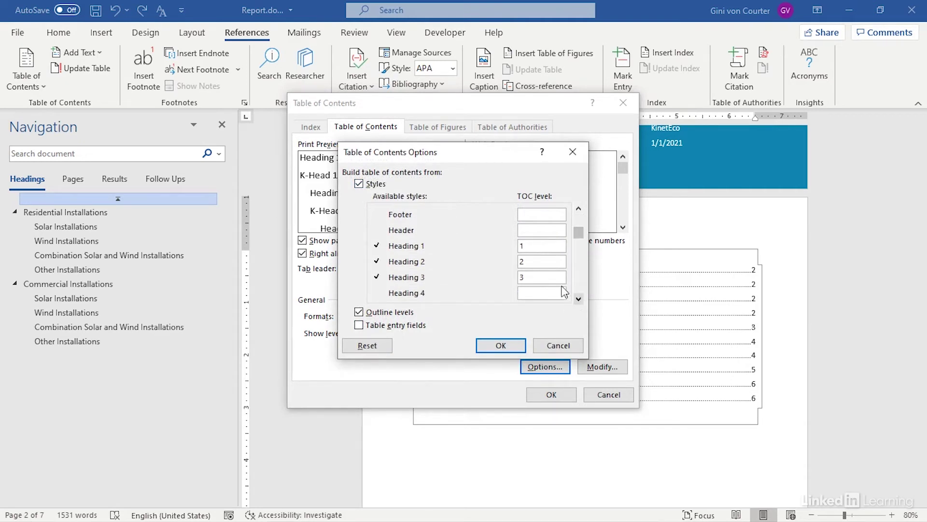
click(531, 247)
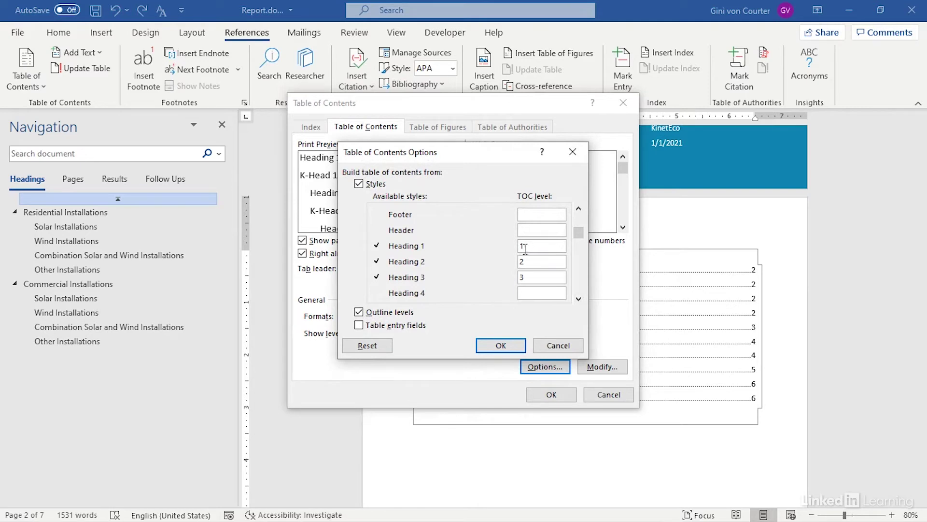
click(578, 298)
click(579, 298)
click(579, 298)
click(579, 298)
click(579, 298)
click(579, 299)
click(578, 298)
click(579, 299)
click(579, 298)
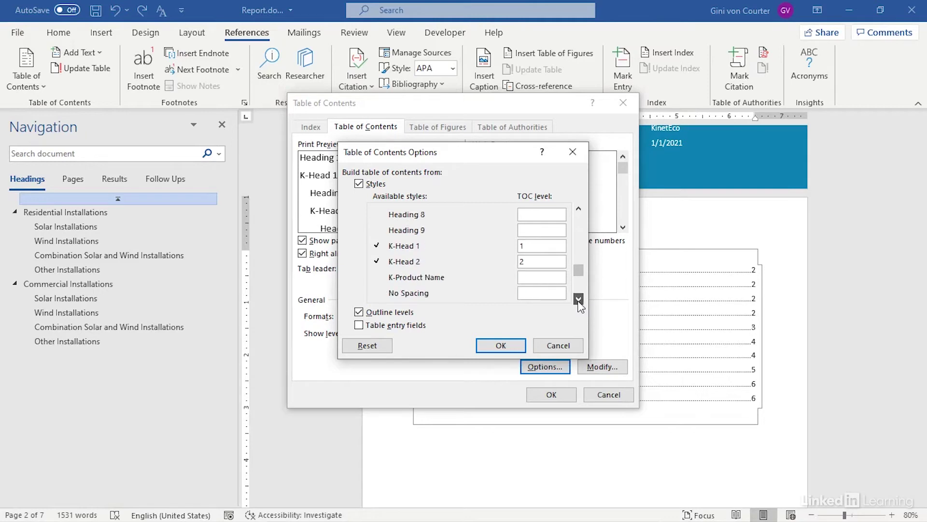
click(579, 298)
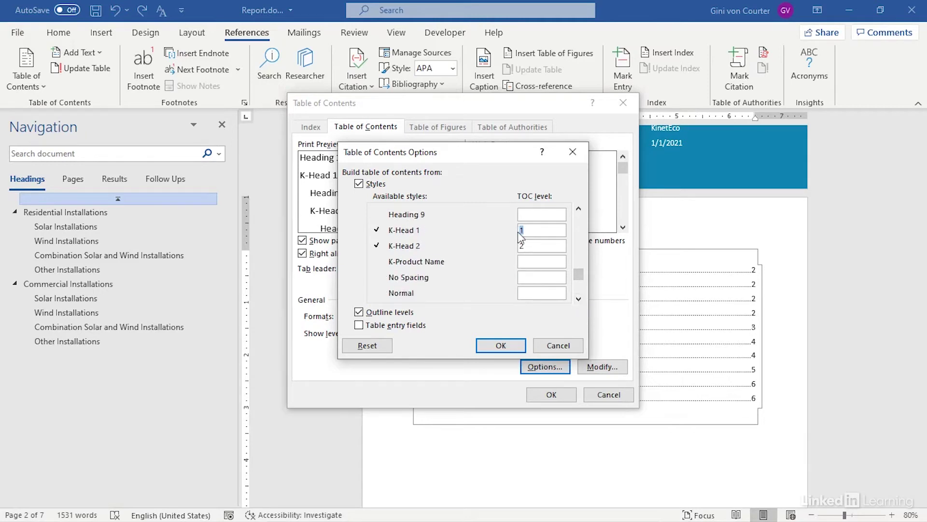
Clear K-Head 1's TOC level and replace the existing Contents table with the rebuilt one.
key(Delete)
double_click(520, 246)
click(503, 345)
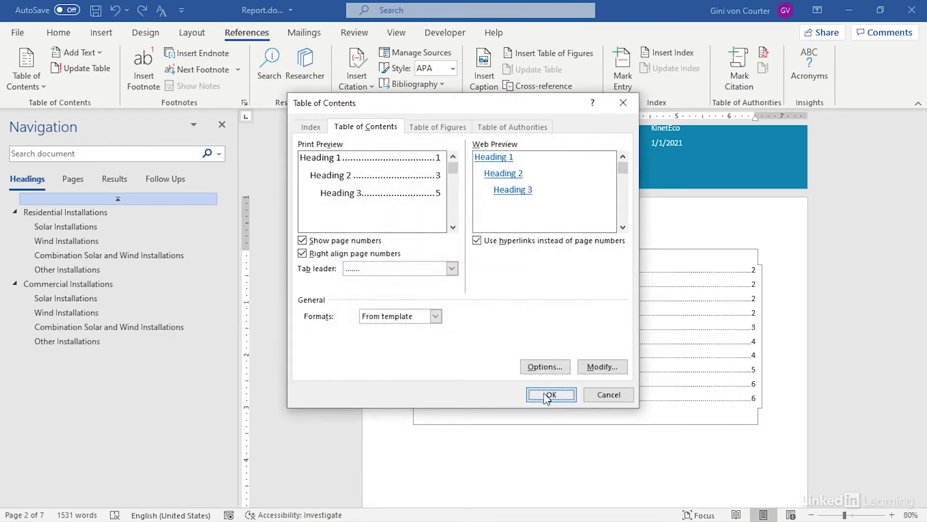
click(548, 394)
click(435, 308)
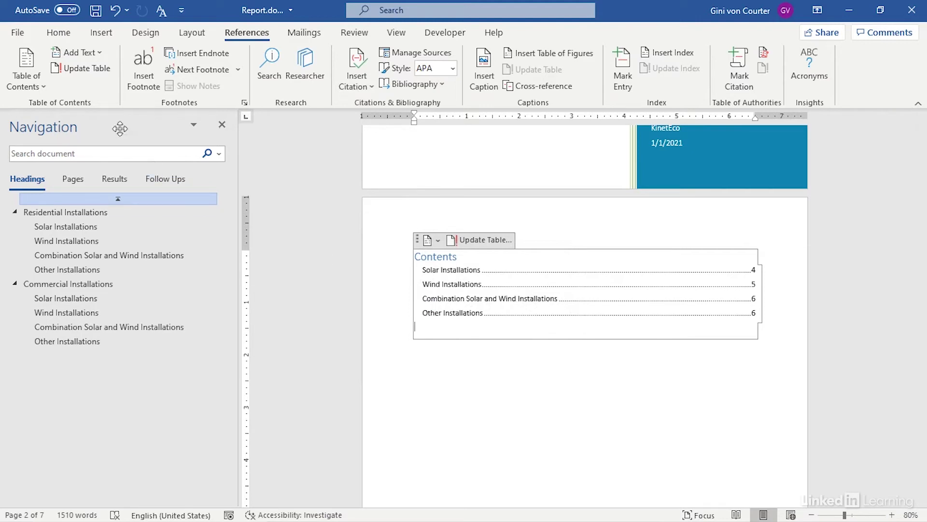
Map K-Head 1 to TOC level 1 and K-Head 2 to level 2, replacing the Contents table.
click(38, 87)
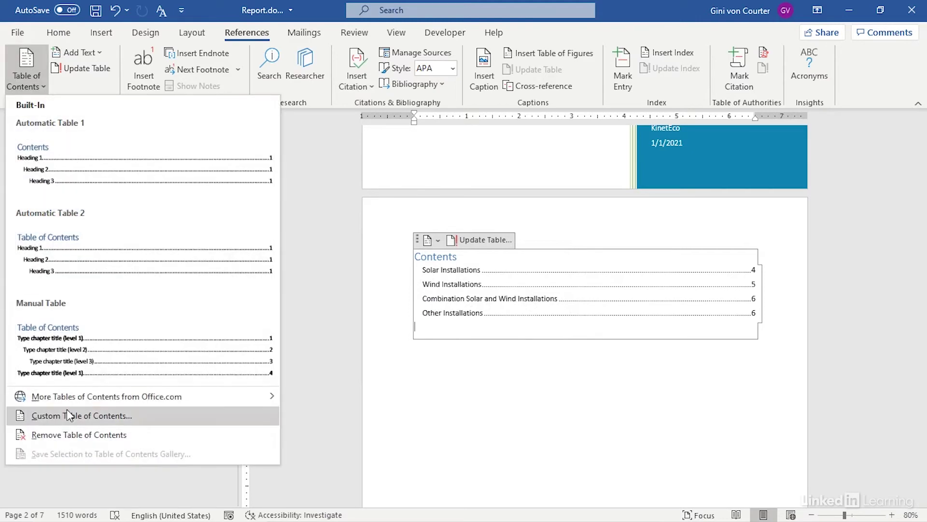
click(82, 416)
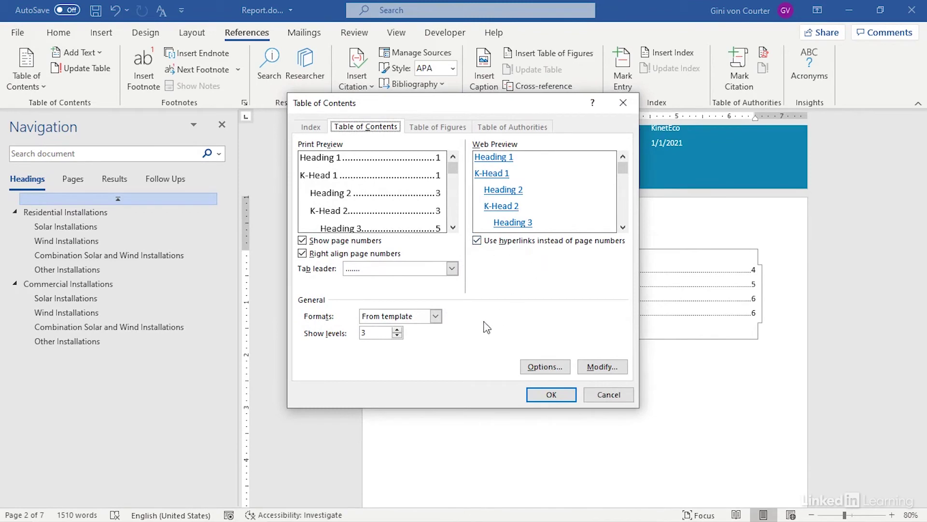
click(536, 367)
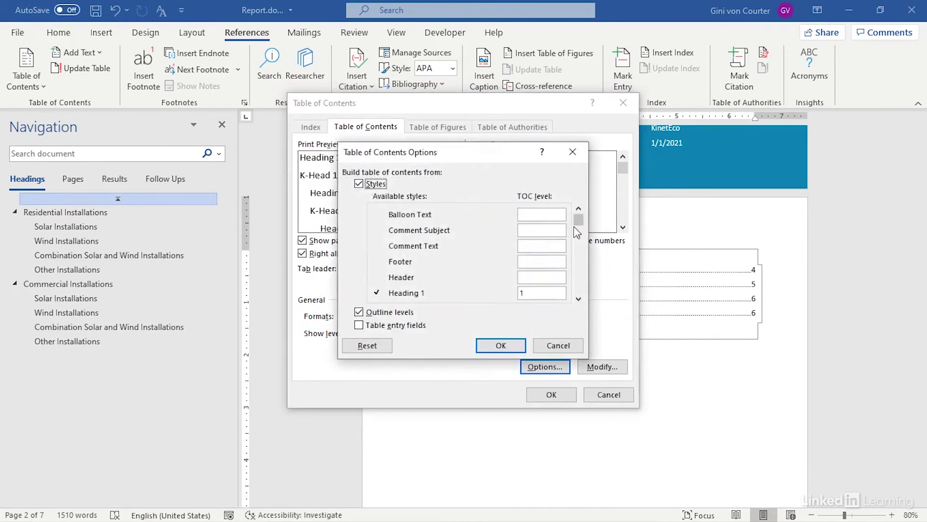
click(578, 298)
click(578, 299)
click(579, 299)
click(578, 299)
scroll(579, 307, down, 4)
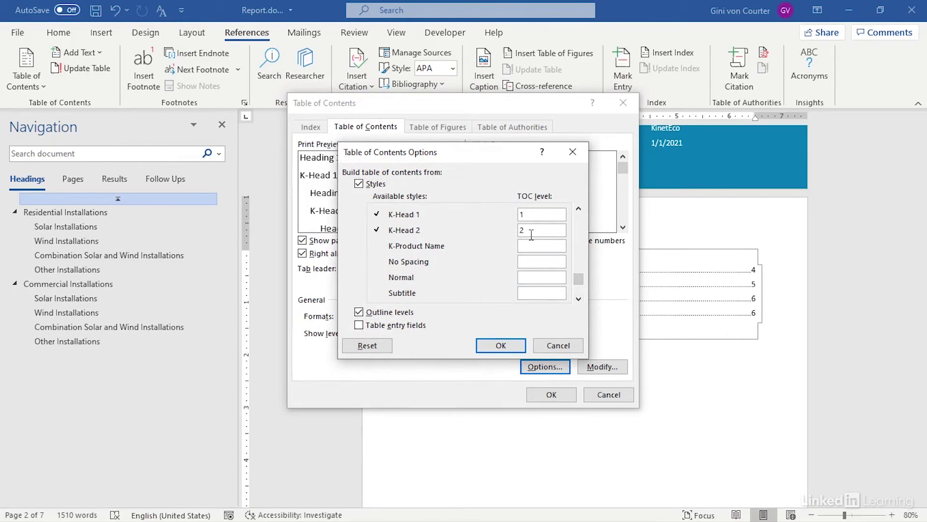
click(497, 346)
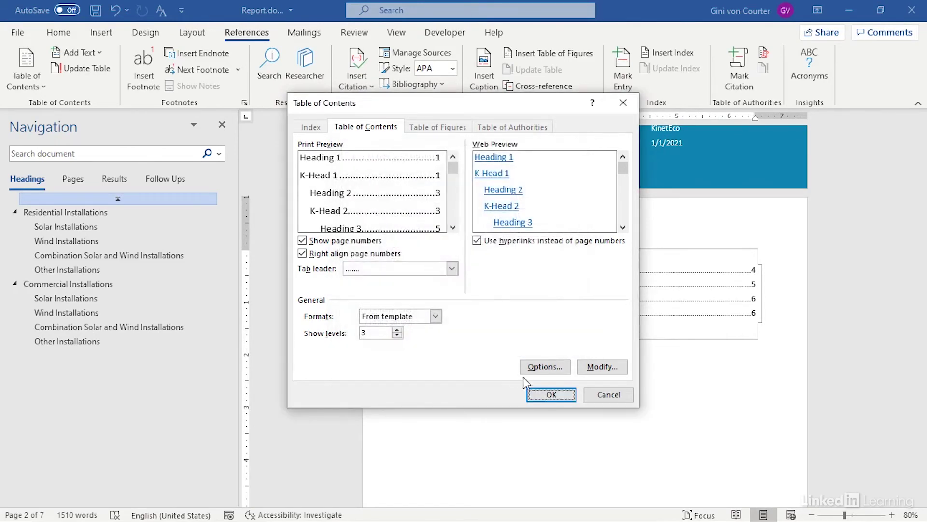
click(543, 393)
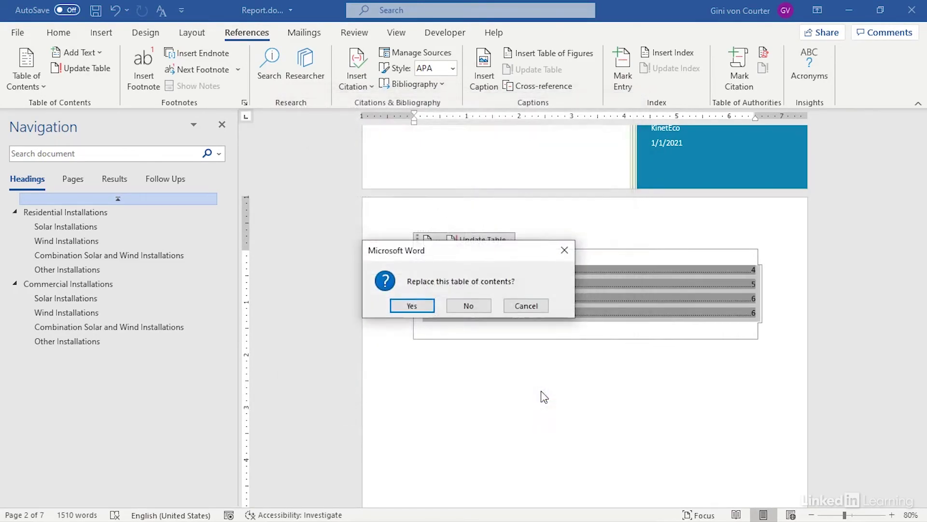
click(408, 306)
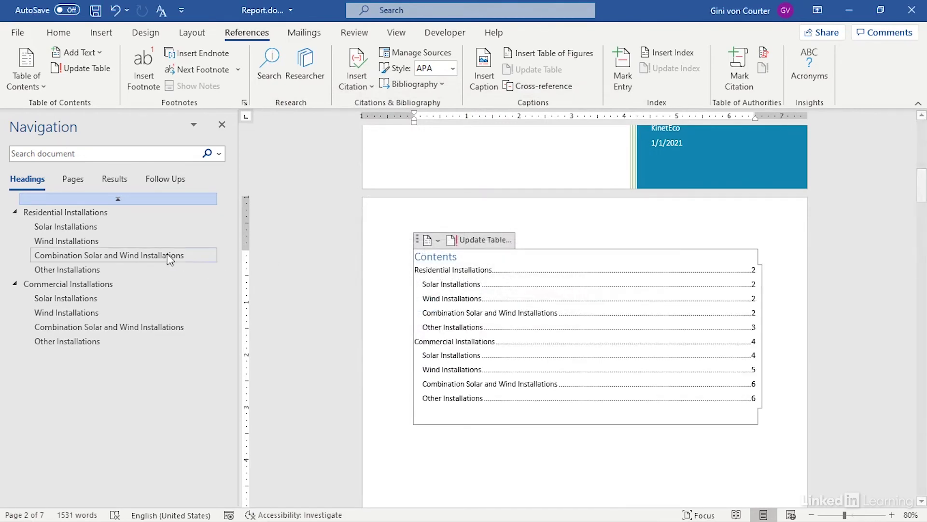
click(29, 86)
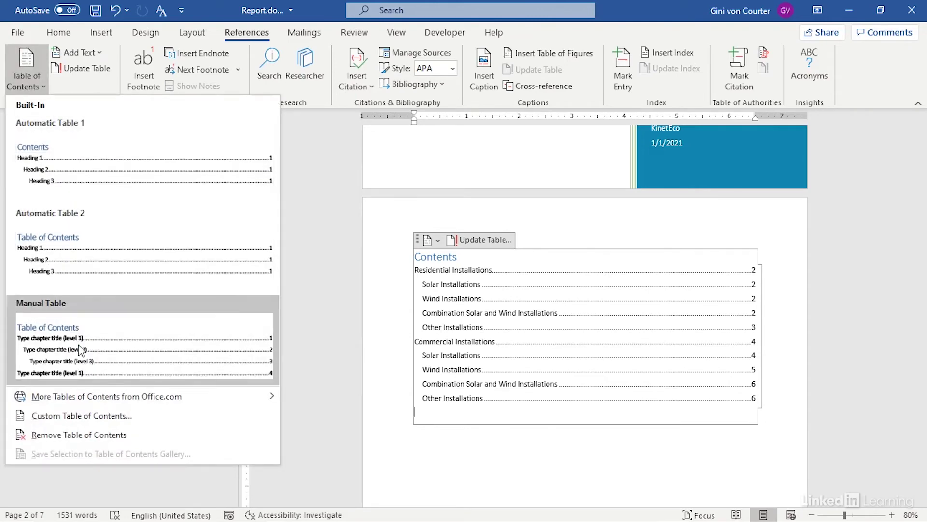
Open the Custom Table of Contents dialog and review the TOC 1 style without changing it.
click(80, 418)
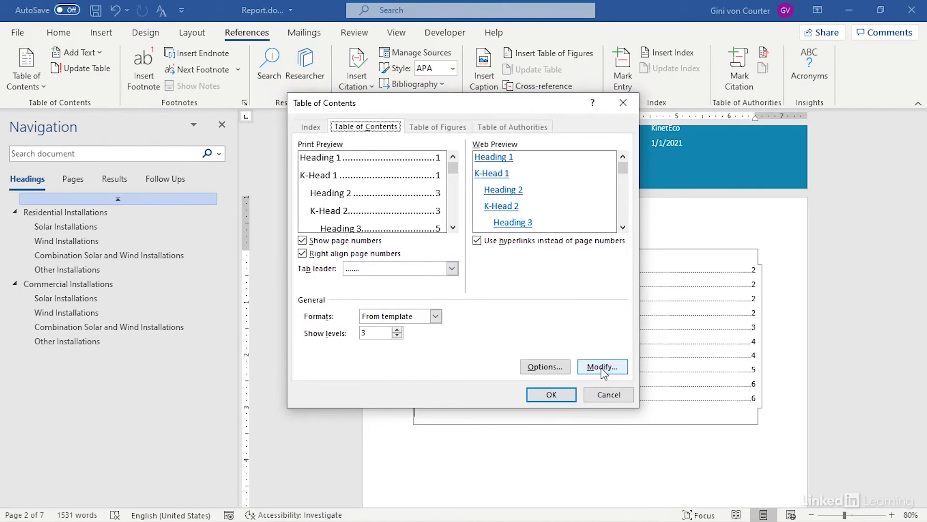
drag(529, 102, 353, 117)
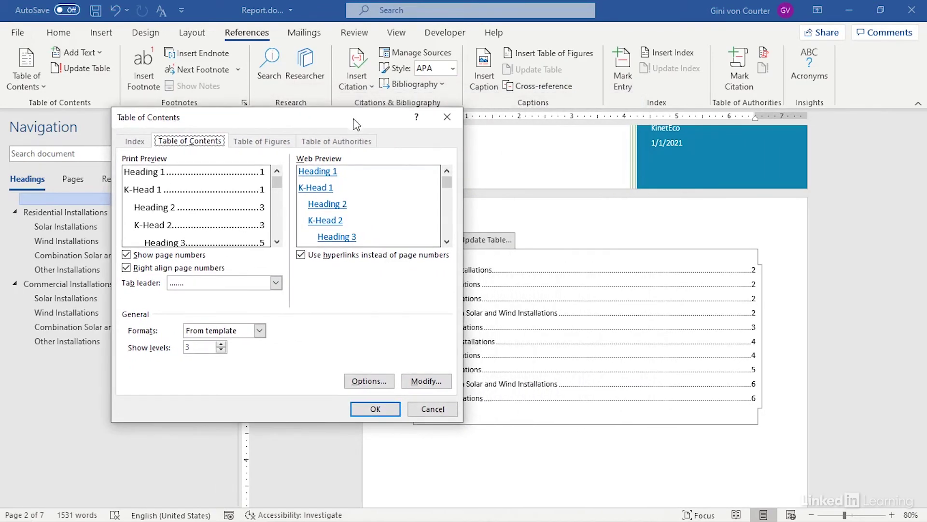
click(427, 382)
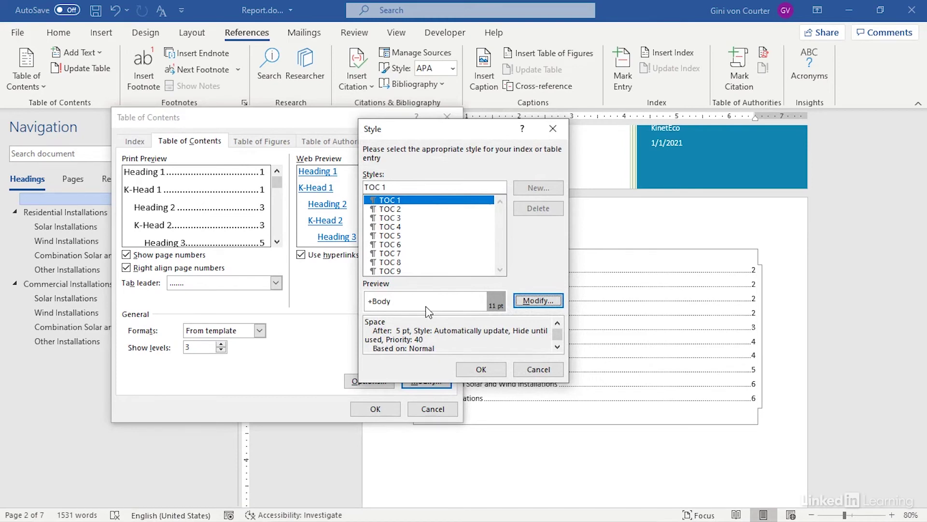
click(529, 302)
click(679, 484)
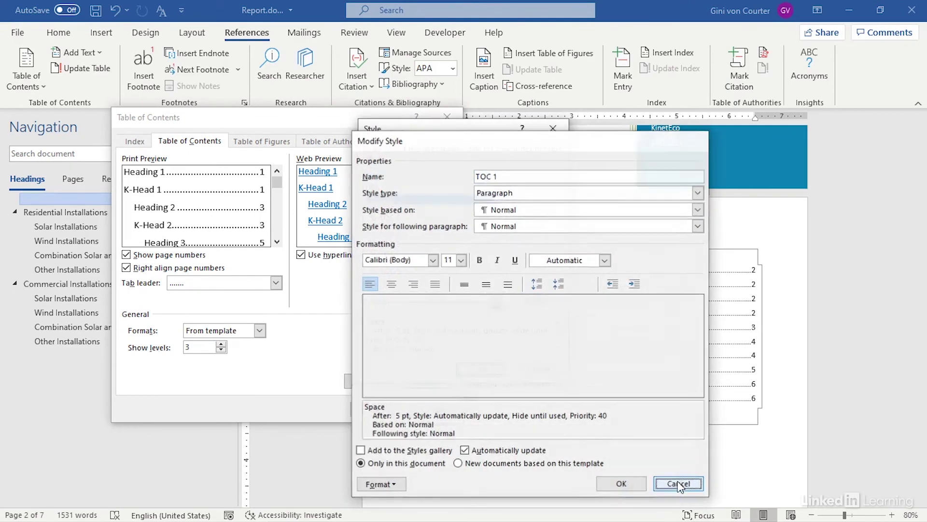
click(552, 128)
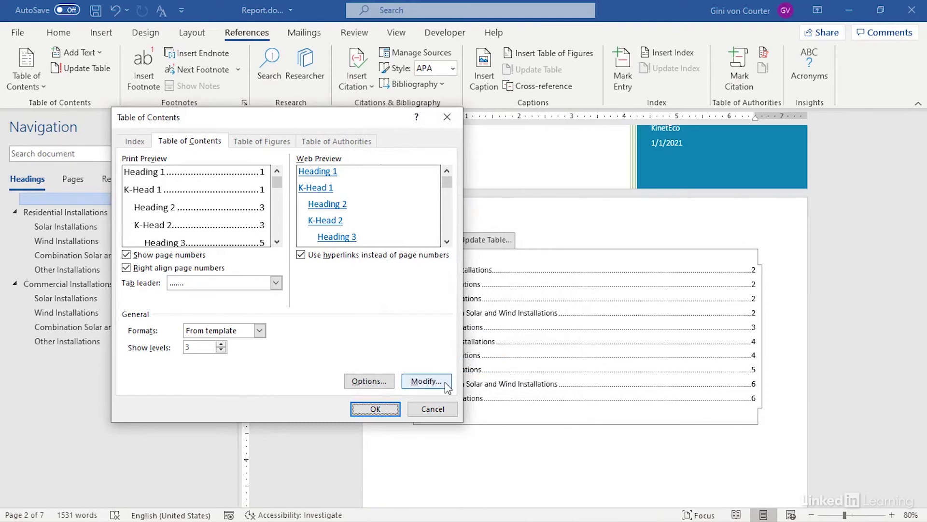
Close the contents settings unchanged and remove the existing table of contents.
click(447, 120)
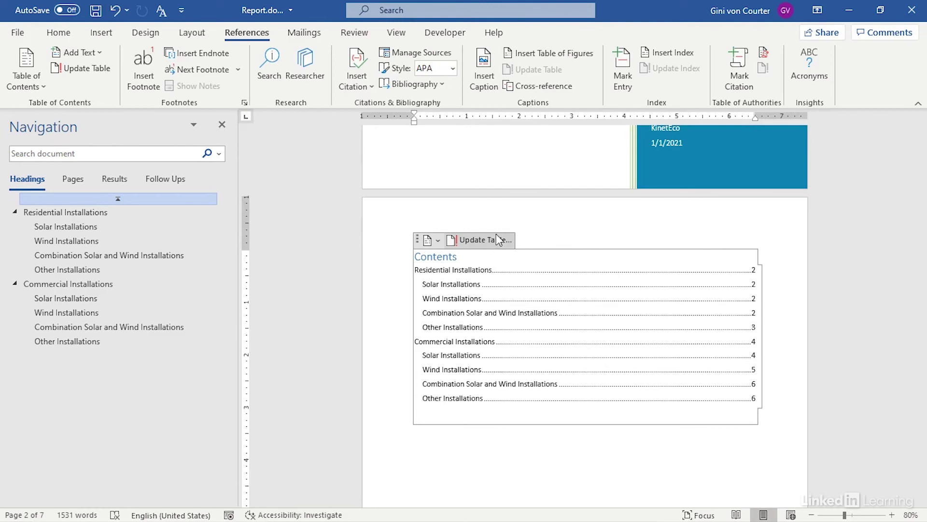
click(438, 240)
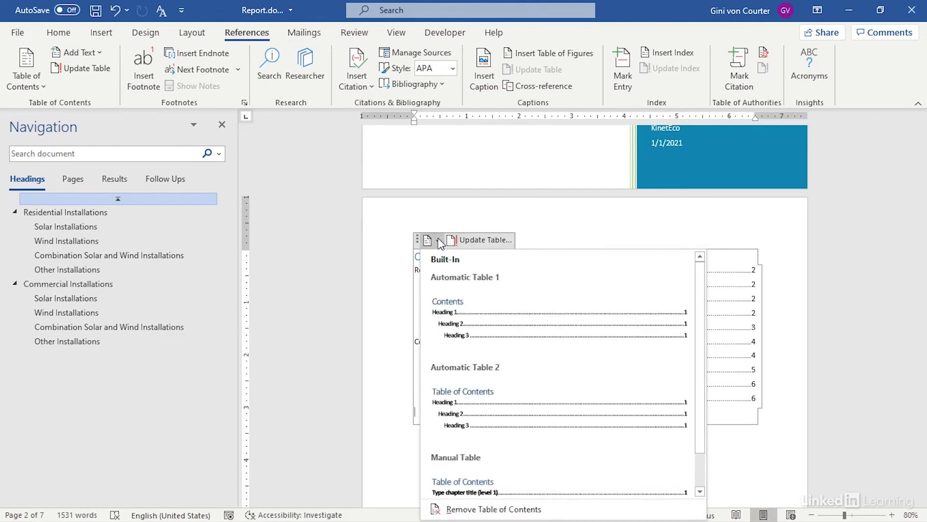
click(439, 241)
click(440, 241)
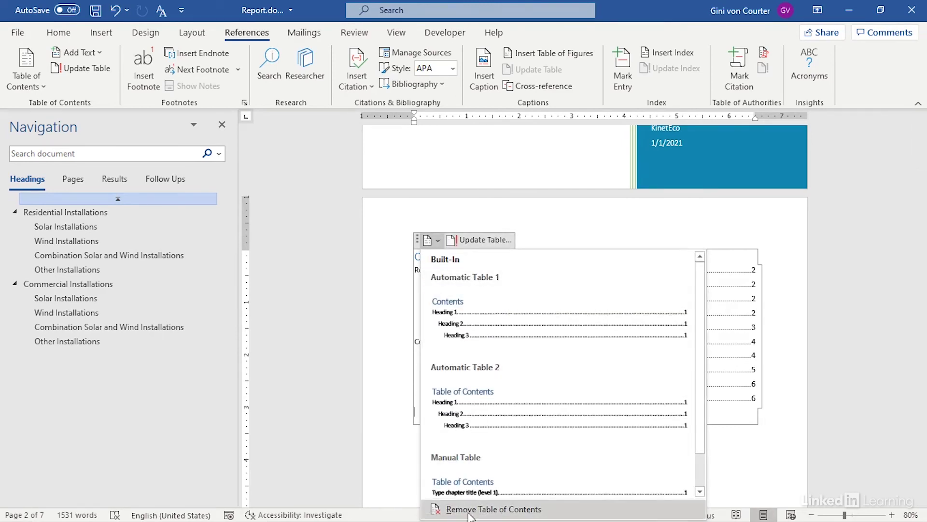
click(439, 506)
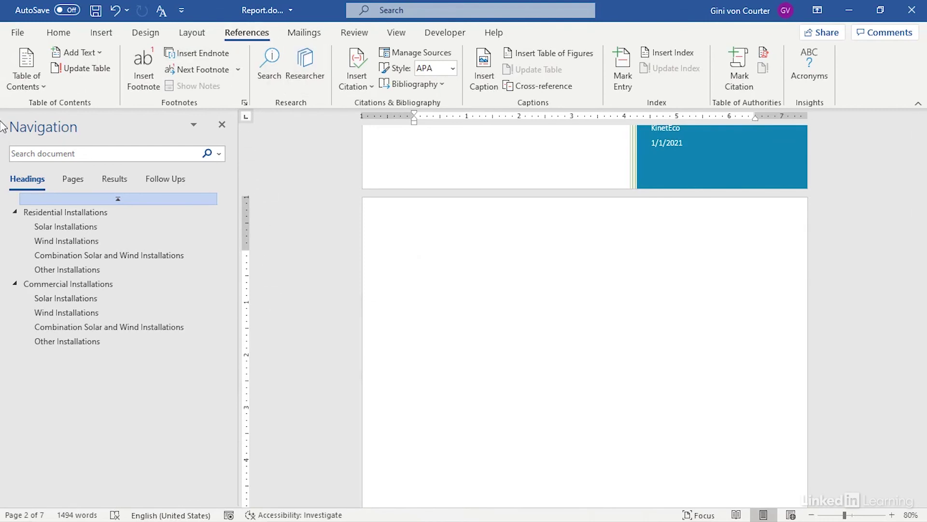
Reinsert Automatic Table 1 as the Contents table, then dismiss the Update Table dialog.
click(41, 91)
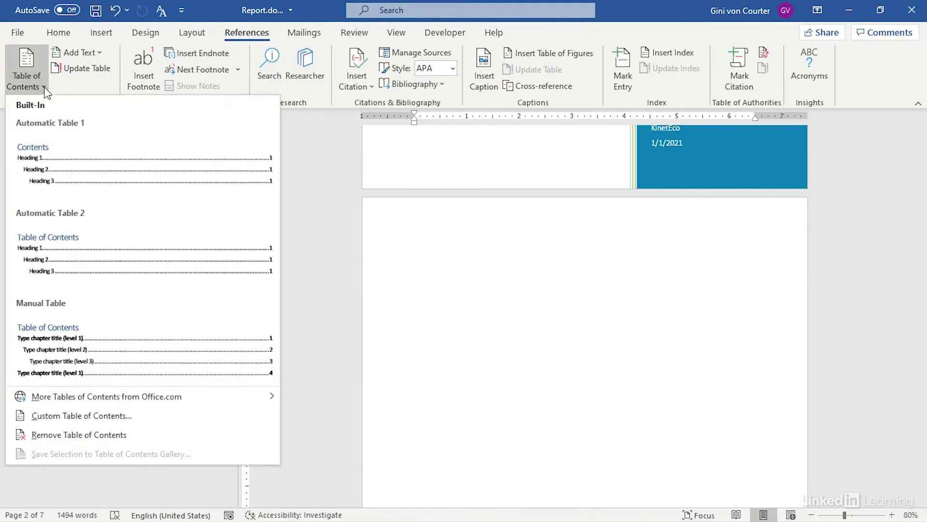
click(60, 179)
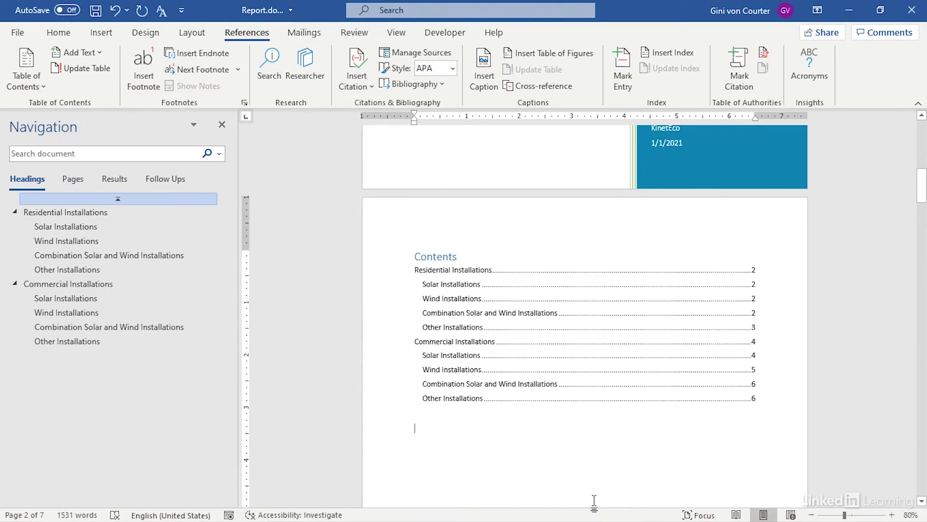
click(483, 253)
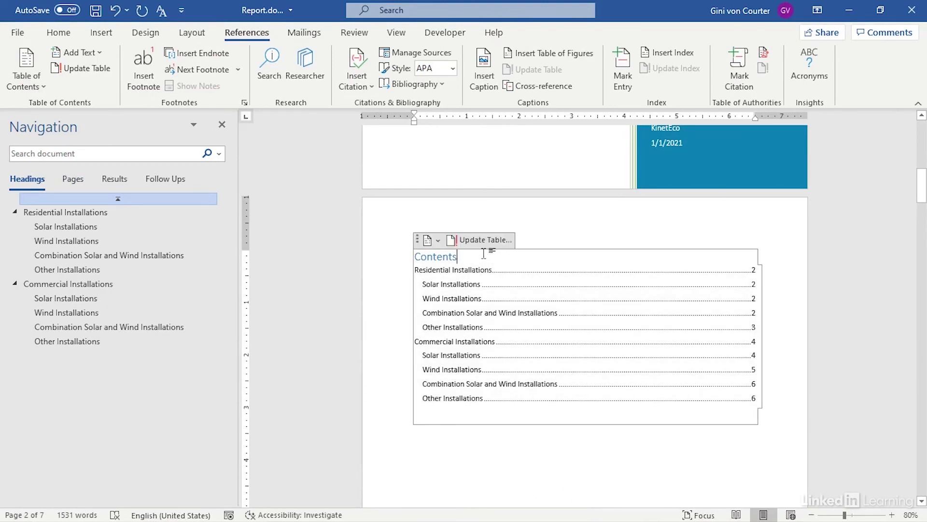
click(477, 240)
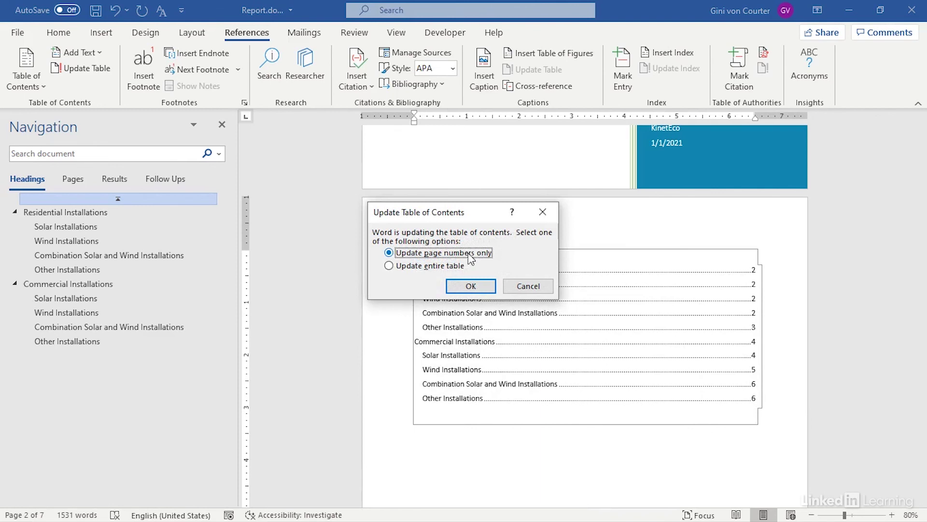
click(536, 287)
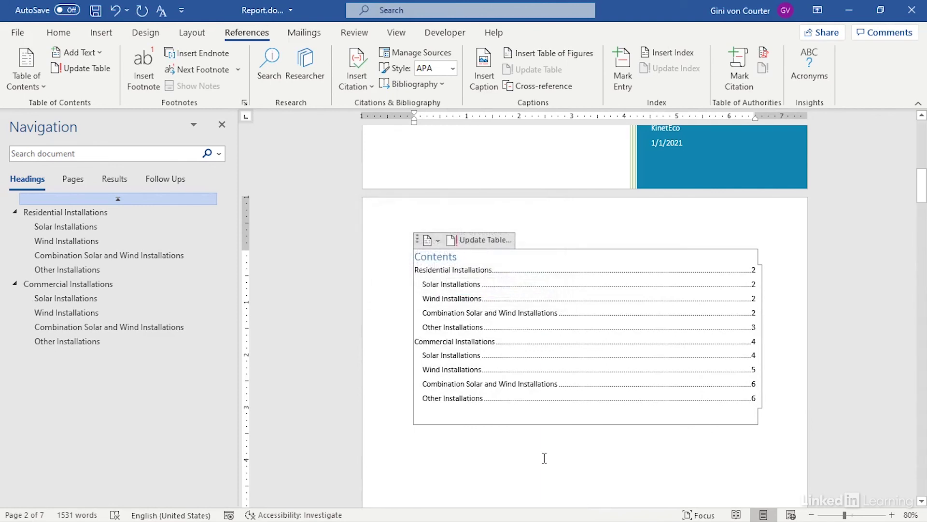